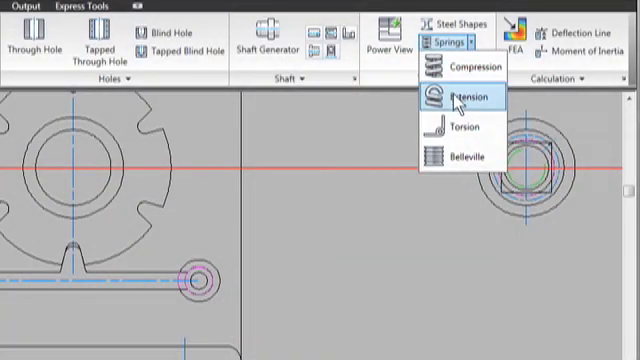
Step: Insert a Gutekunst catalog 1.6 x 14.1 x 38.2 extension spring, drawn as coils, beside the gear
click(460, 97)
double_click(240, 175)
double_click(323, 260)
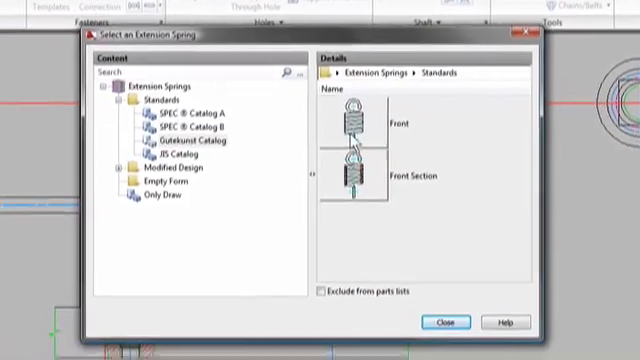
scroll(114, 100, up, 3)
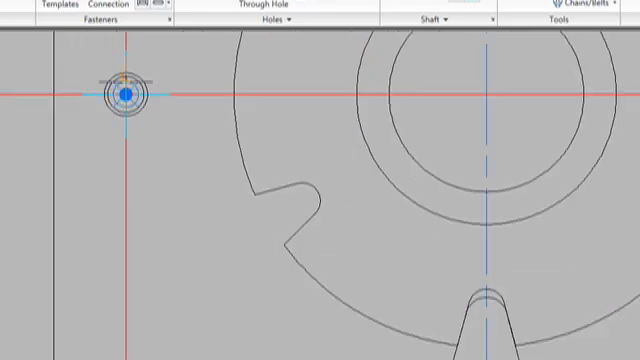
click(125, 95)
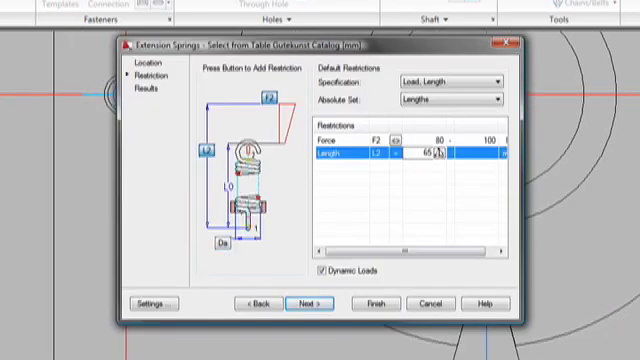
click(305, 305)
click(222, 117)
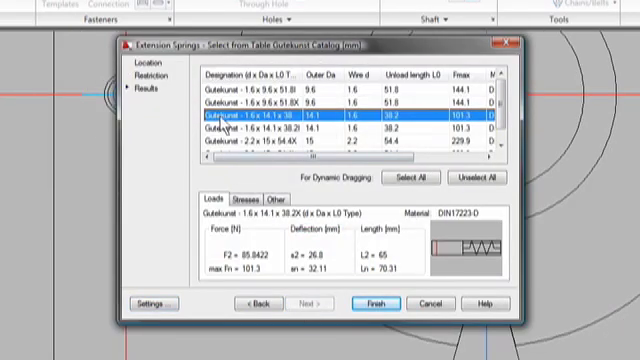
click(372, 305)
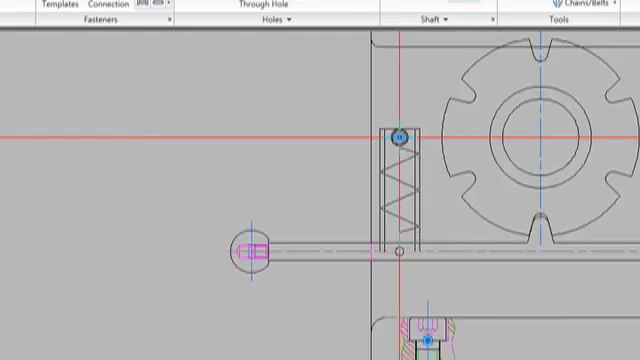
click(345, 226)
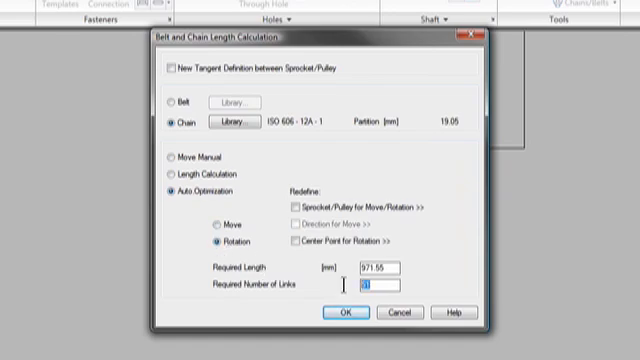
text(50)
Step: Auto-optimize the route to 50 links and draw an ISO 606-12A-1 chain along it
click(345, 312)
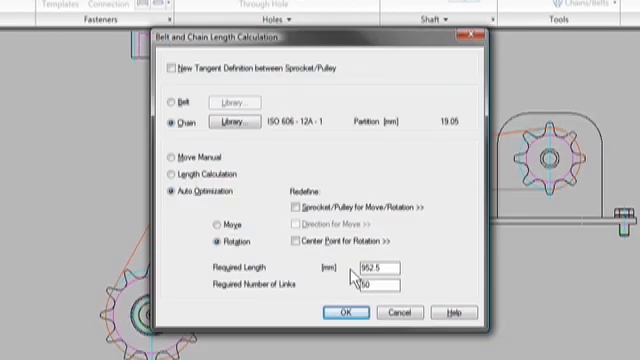
key(Return)
click(514, 47)
click(527, 103)
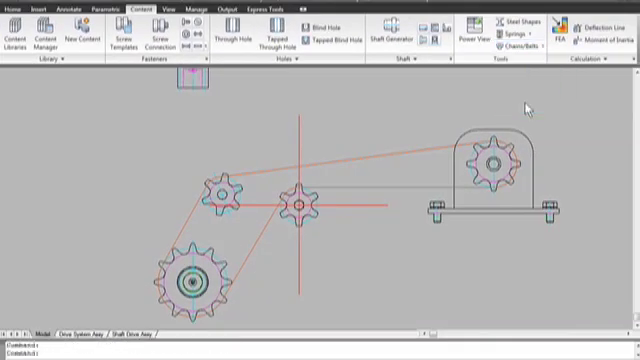
double_click(372, 172)
click(354, 158)
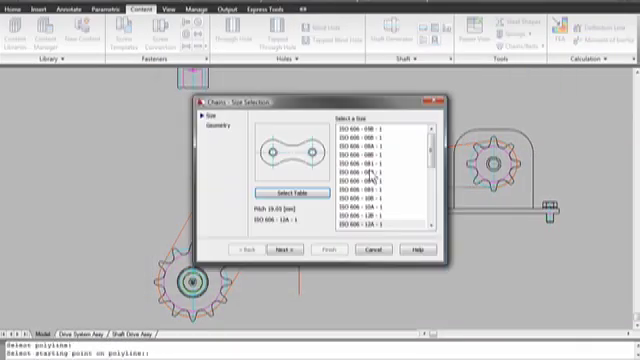
click(285, 250)
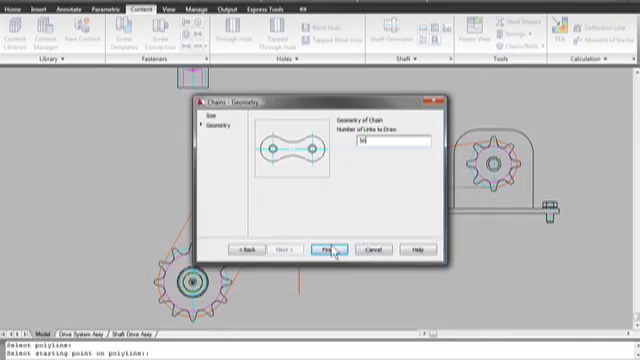
click(330, 250)
key(Return)
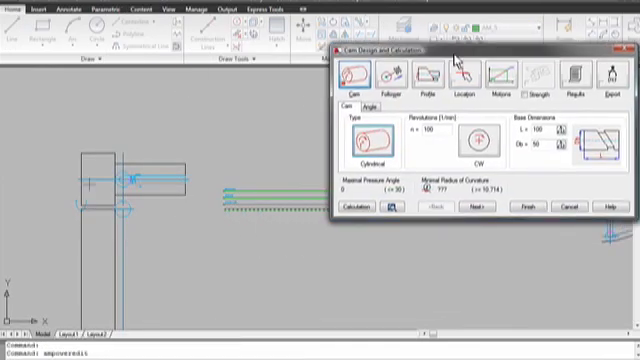
Step: Set the cam type to Circular
click(372, 141)
click(479, 131)
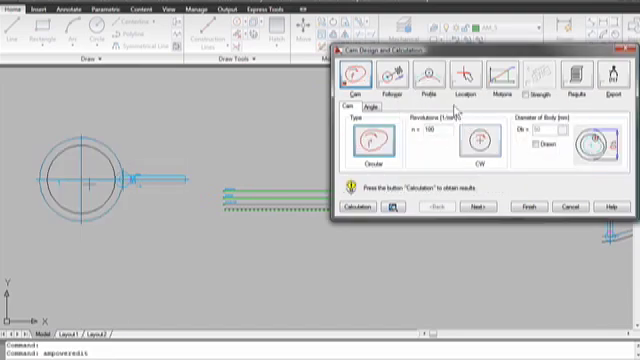
click(430, 80)
Step: Make motion 1 a 15 mm 5th-polynomial rise, calculate, and generate the TXT export
click(500, 80)
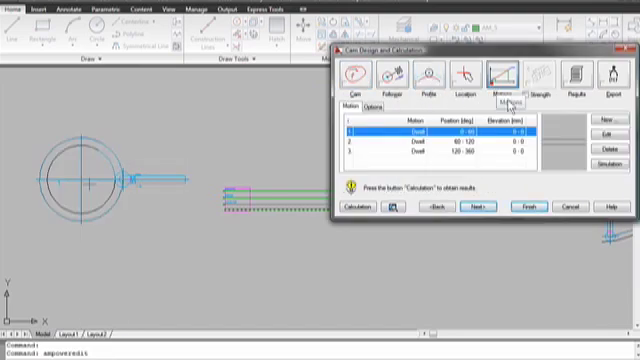
click(596, 136)
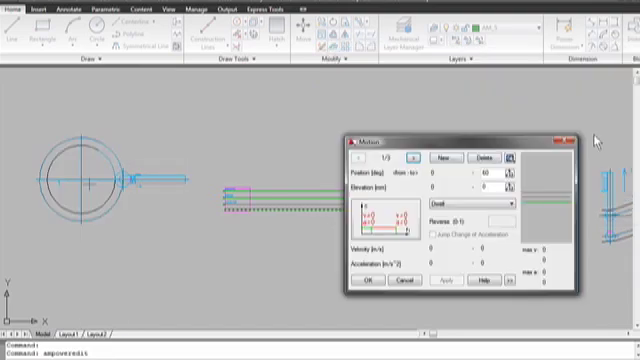
text(10)
text(15)
click(476, 204)
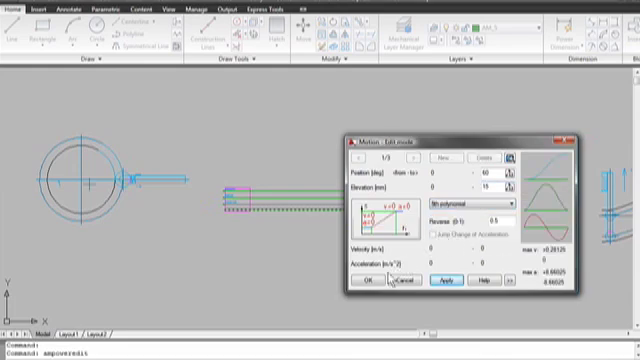
click(370, 280)
click(380, 161)
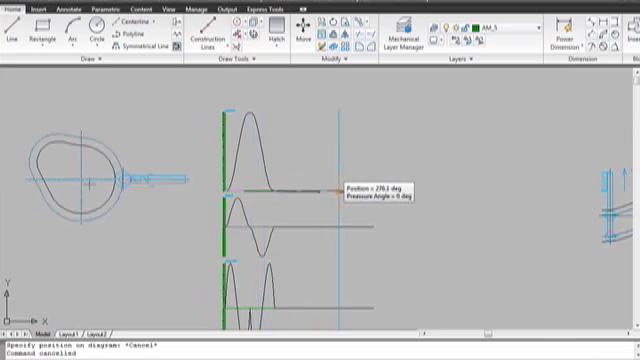
click(347, 107)
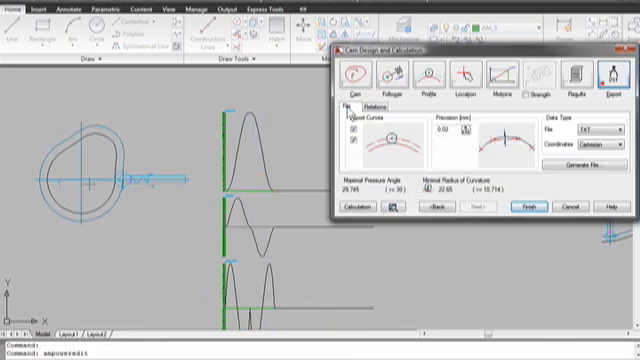
click(555, 167)
Step: Save the generated cam NC data file from the Save As dialog
click(441, 262)
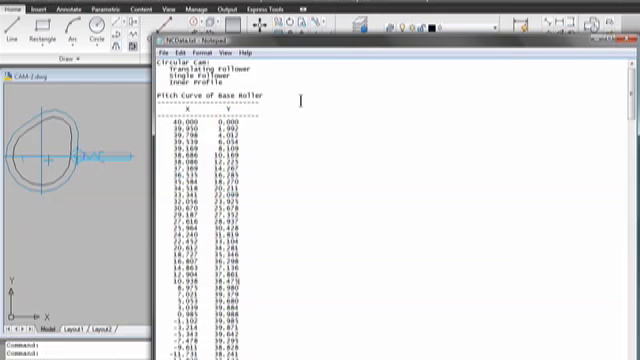